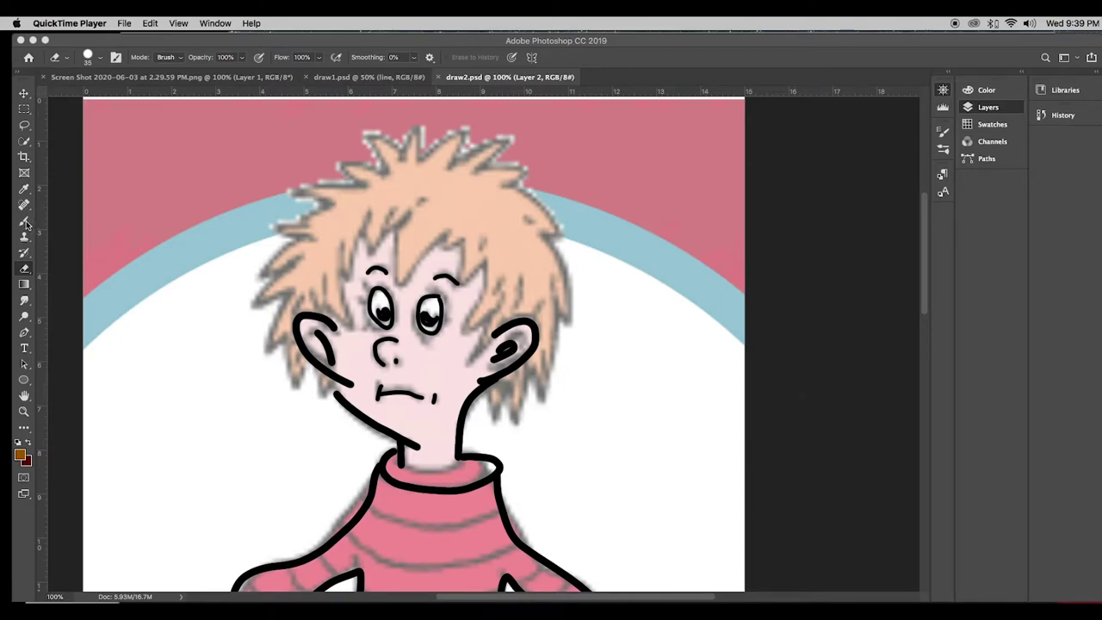
- Switch from the eraser back to the Brush tool and show its flyout of brush-type tools
left_click(25, 223)
left_click(26, 223)
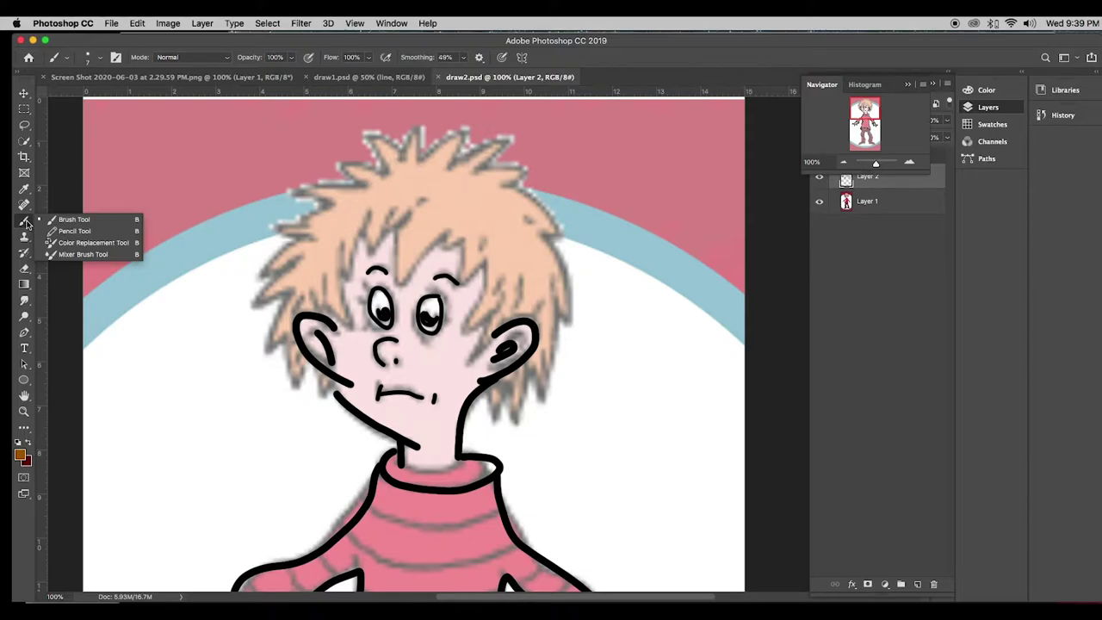
- Choose the Brush Tool and pick the Hard Round preset from the General Brushes folder
left_click(86, 226)
left_click(100, 57)
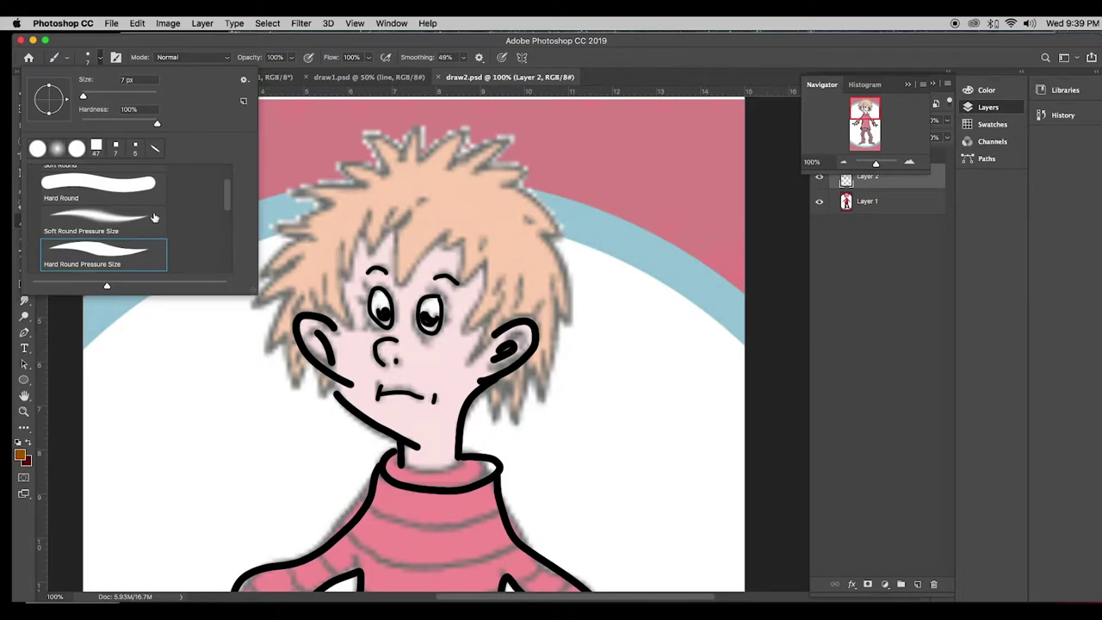
scroll(224, 198, "up", 3)
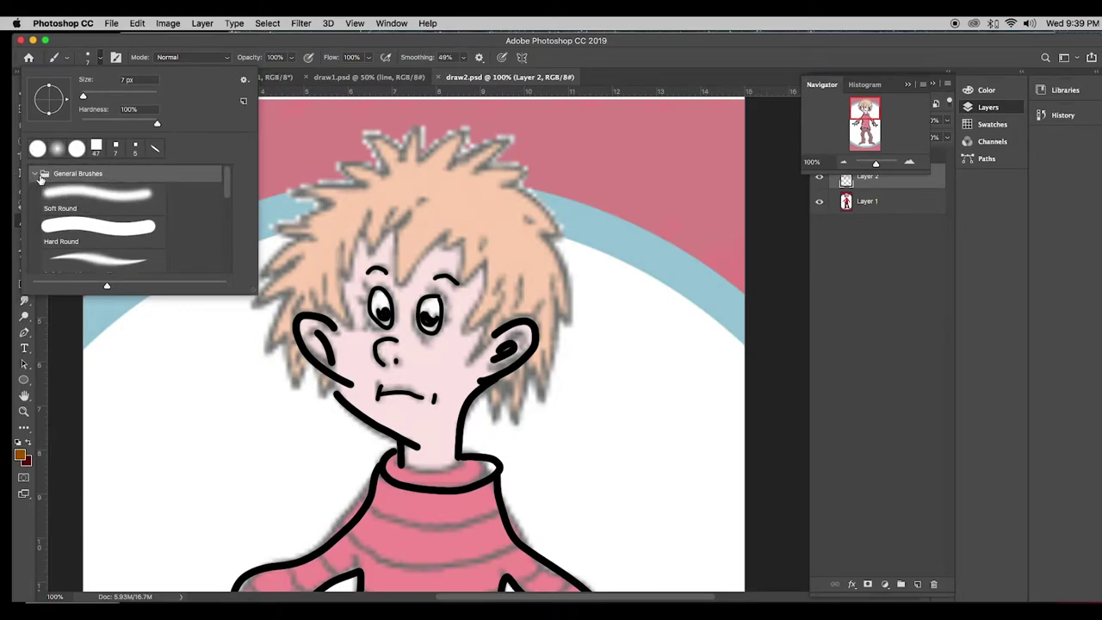
left_click(35, 173)
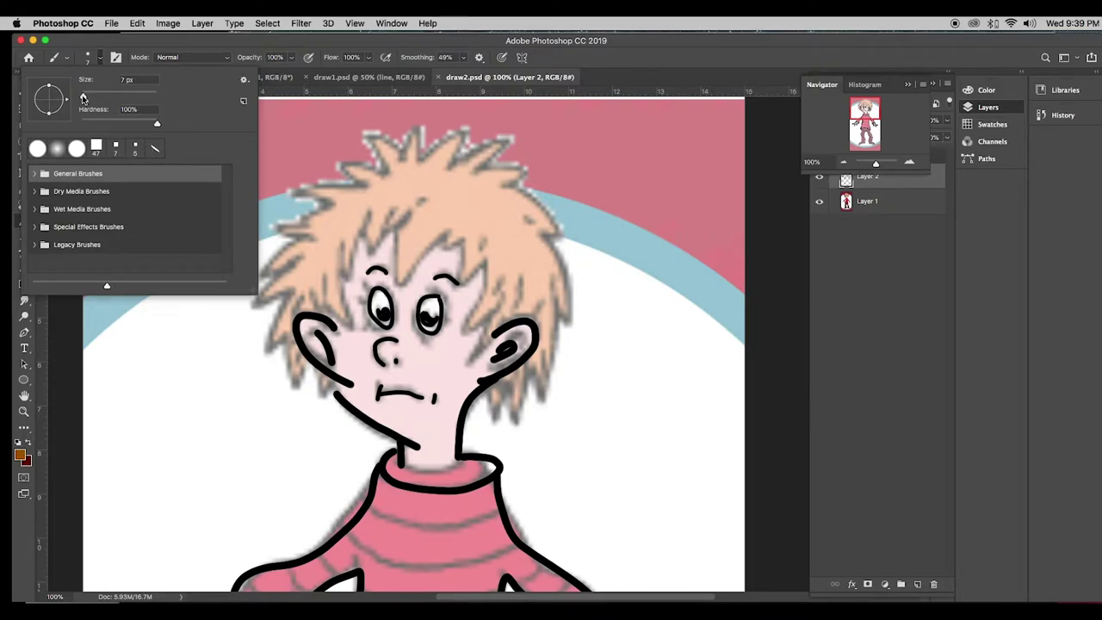
left_click(35, 174)
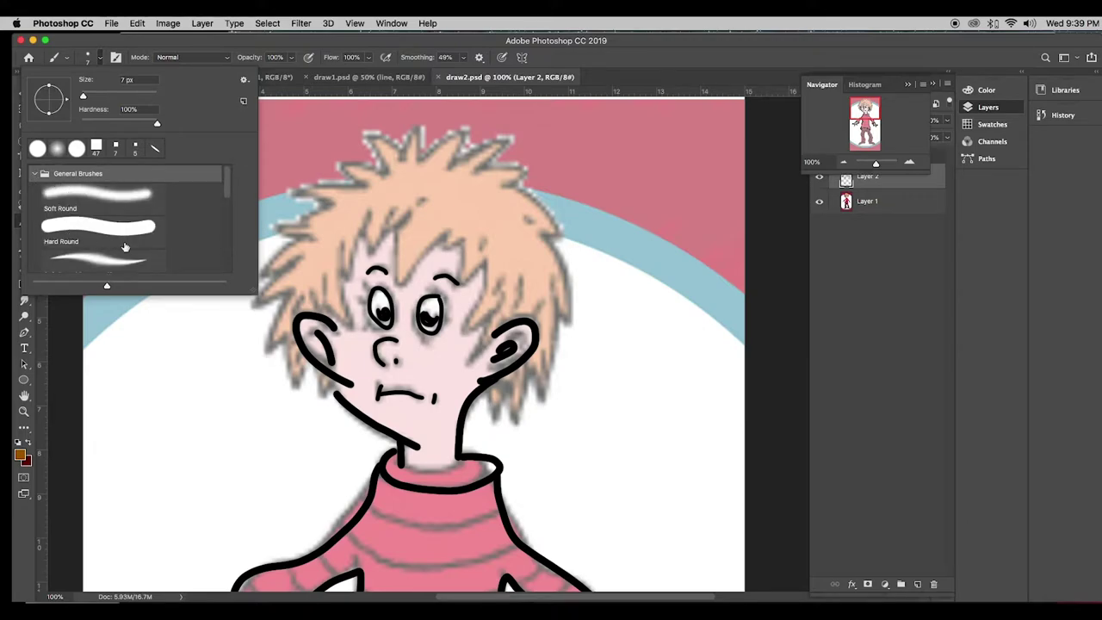
scroll(125, 247, "down", 1)
scroll(126, 247, "down", 1)
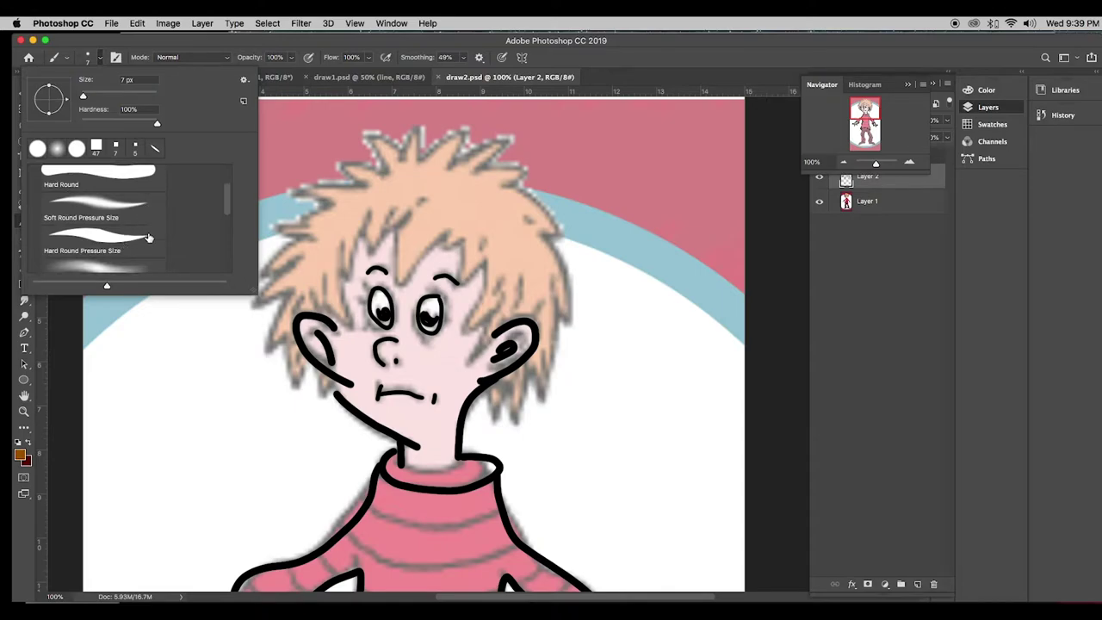
scroll(148, 238, "down", 2)
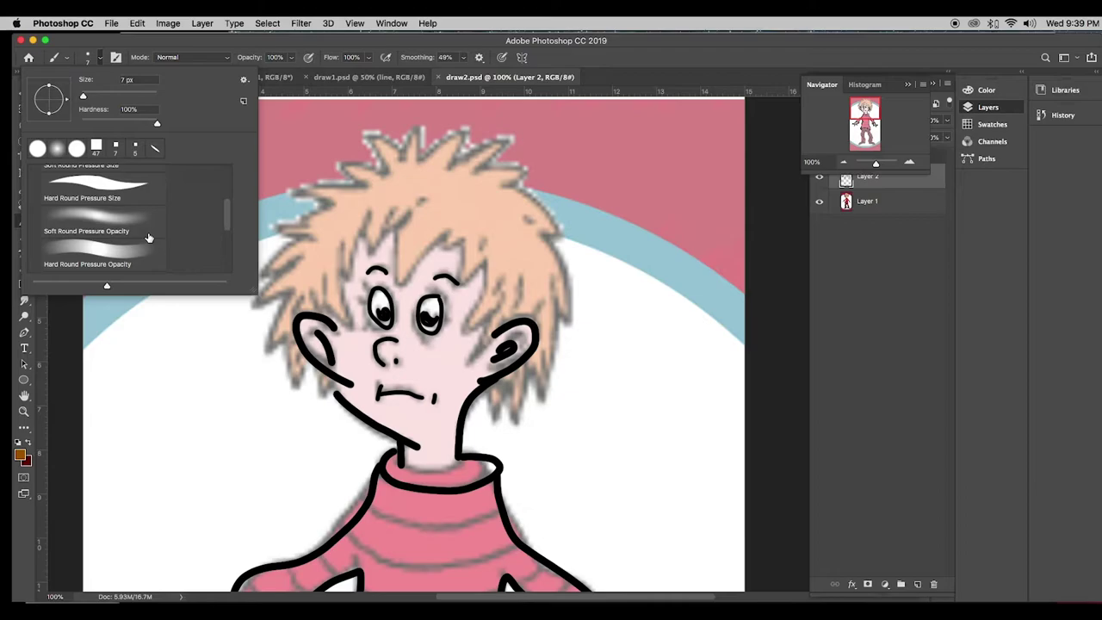
scroll(149, 237, "up", 4)
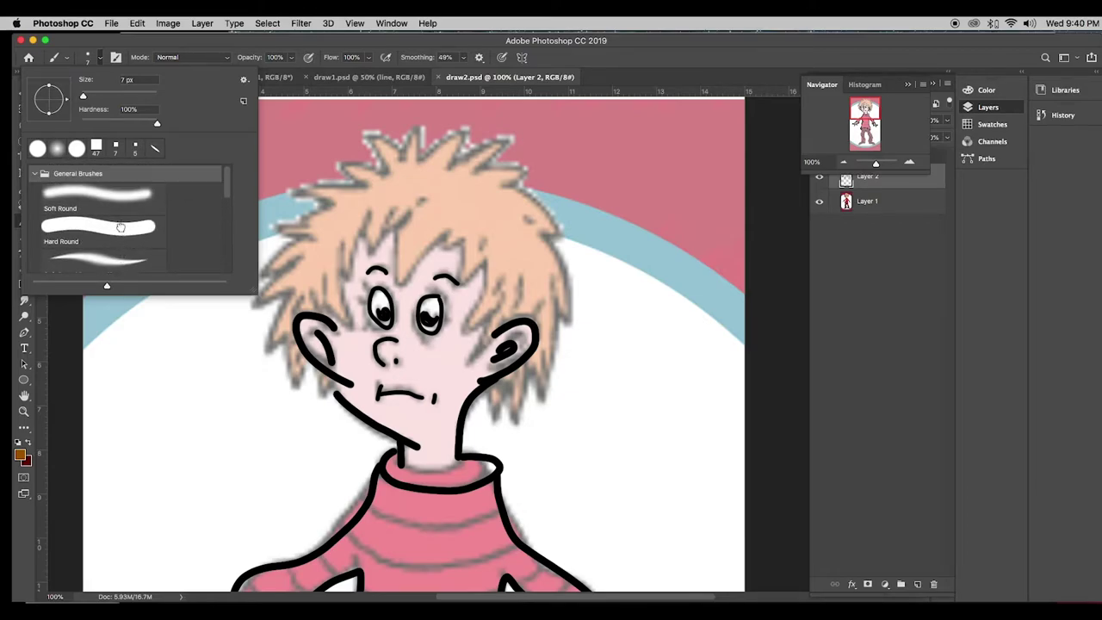
left_click(125, 231)
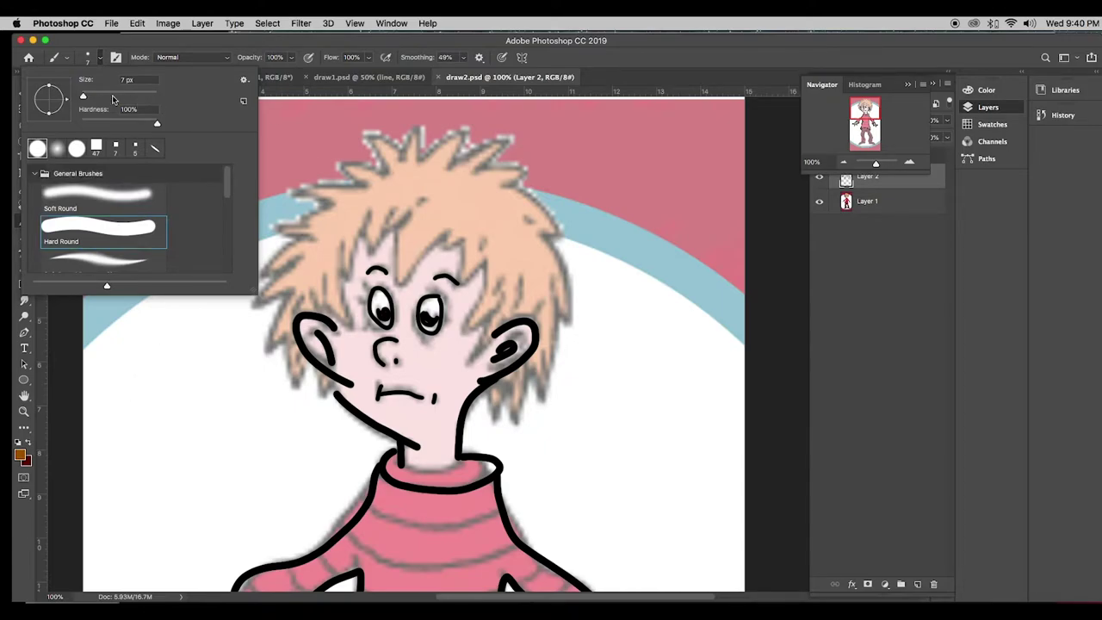
- Enlarge the Hard Round brush from 7 px to 68 px
left_click(103, 61)
left_click(102, 60)
left_click(107, 96)
- Paint a brown test stroke, undo it, then swap colours and paint a dark red stroke
left_click_drag(144, 346, 153, 536)
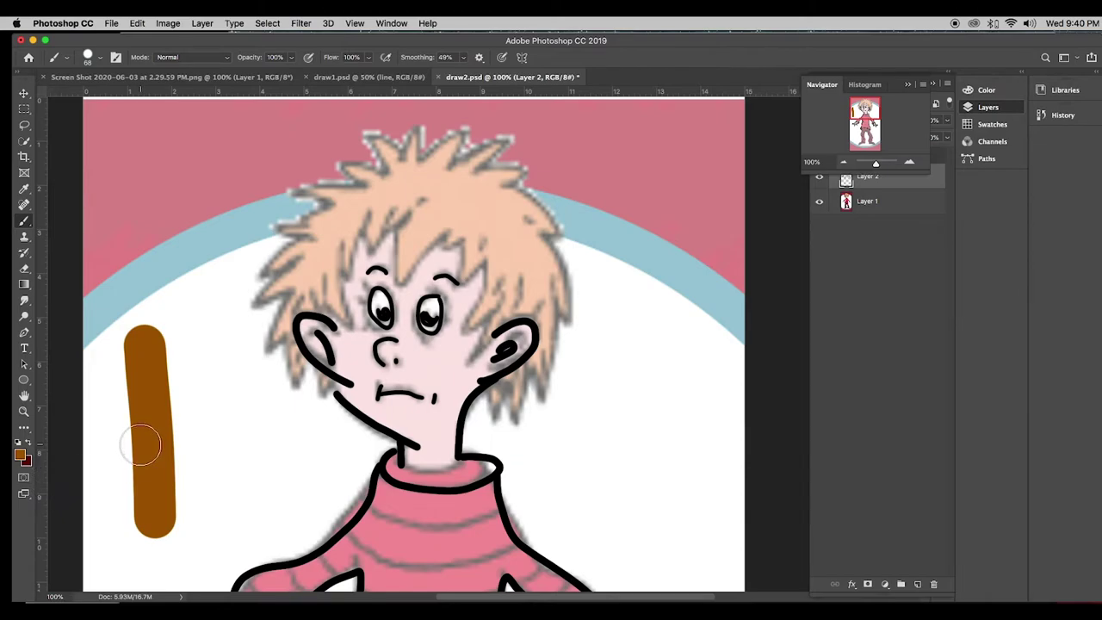
key("super+z")
left_click(29, 443)
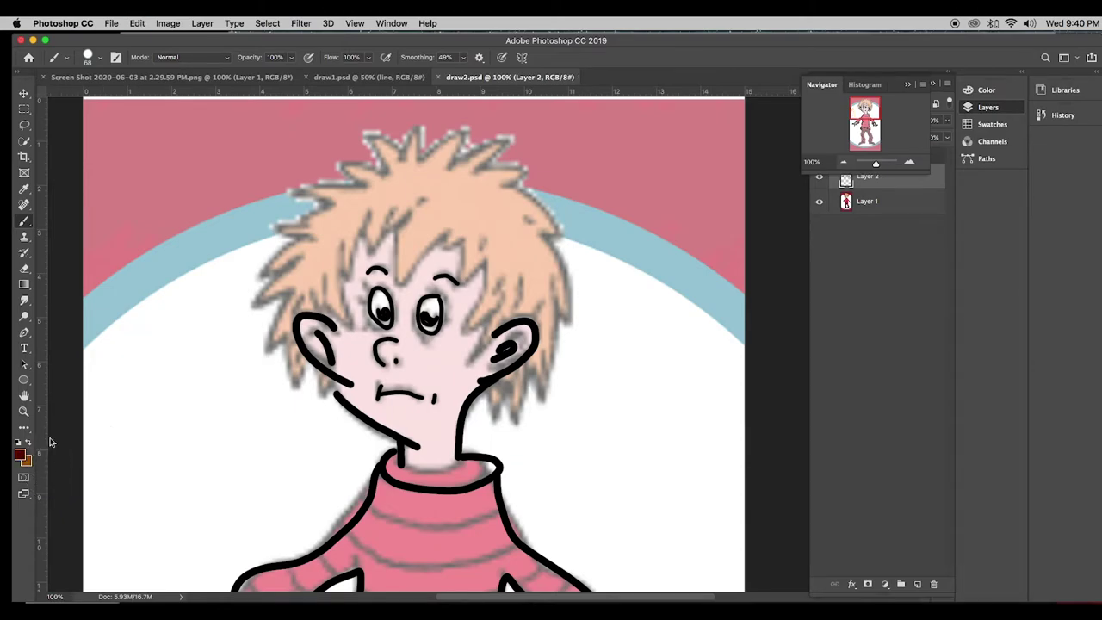
left_click_drag(140, 365, 143, 544)
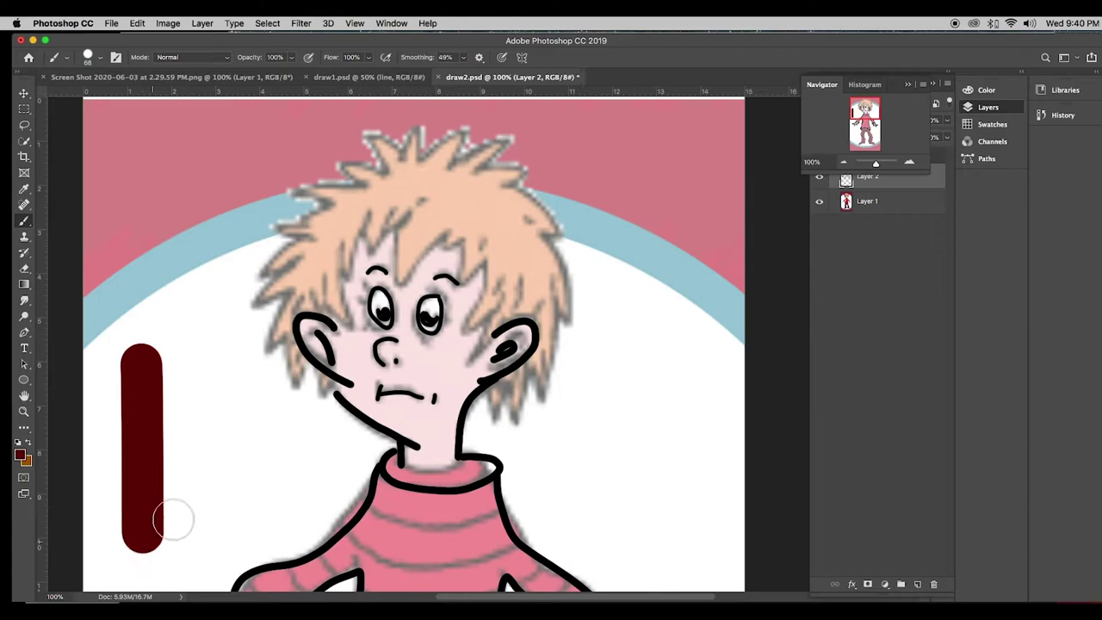
- Switch to the Soft Round preset, paint a soft-edged stroke, then undo the test strokes
left_click(94, 60)
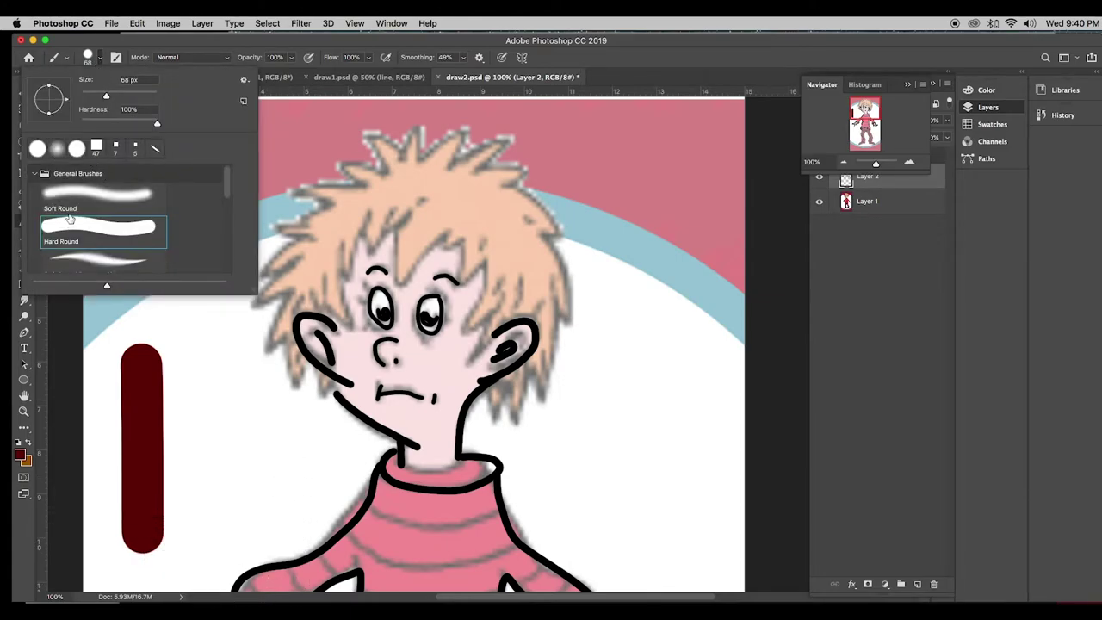
left_click(91, 206)
left_click_drag(217, 351, 219, 541)
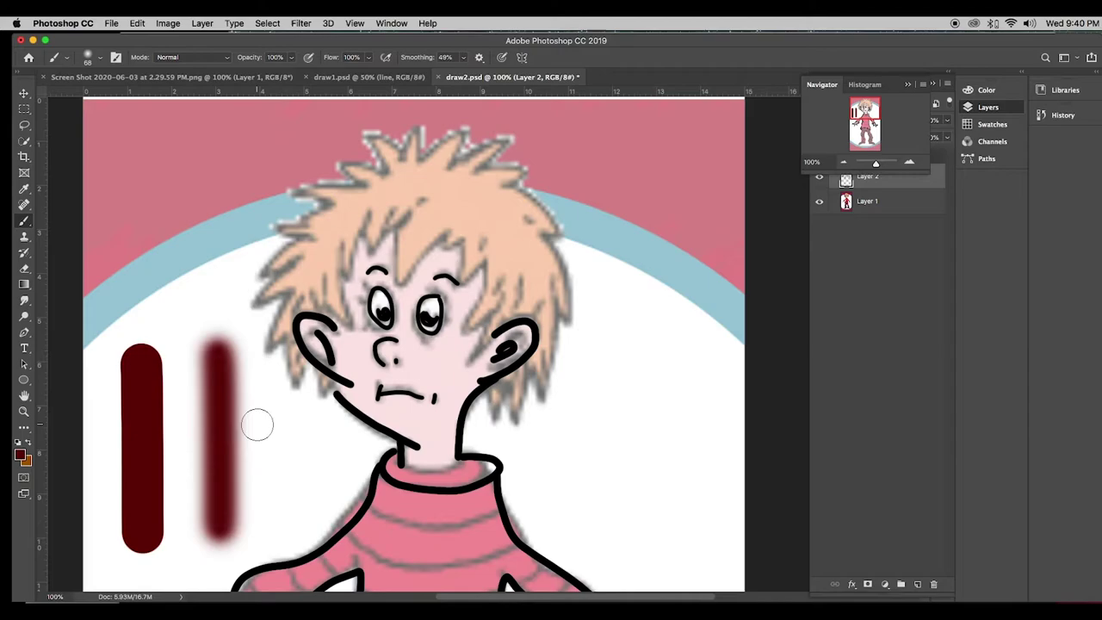
key("super+z")
key("super+z")
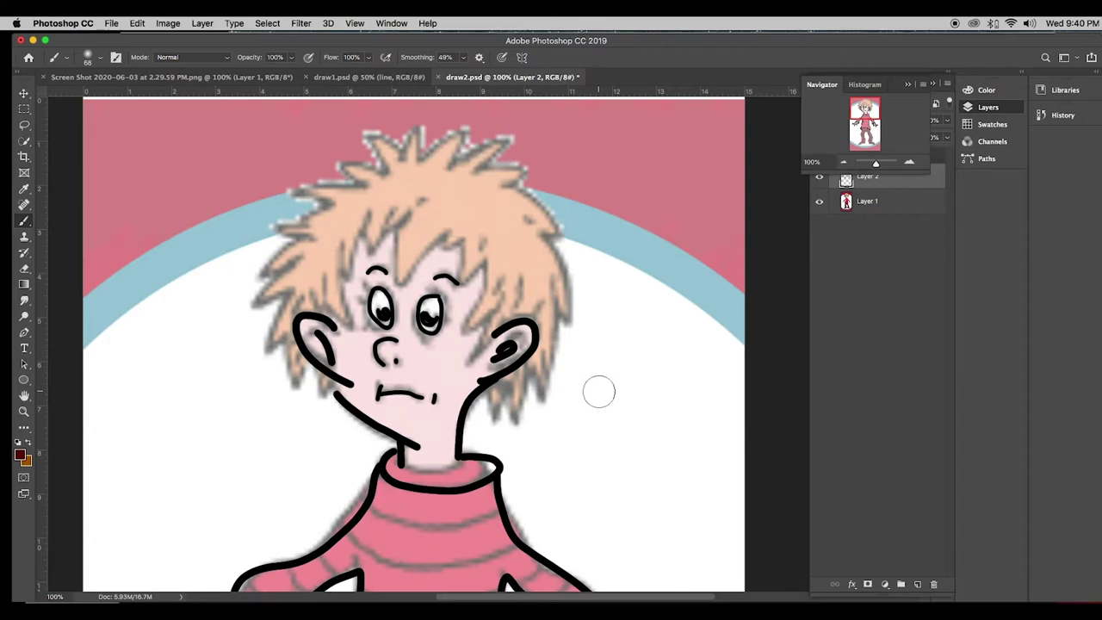
- Glance at the Blur and Smudge tools, then return to the Brush with default black and white colours
left_click(23, 302)
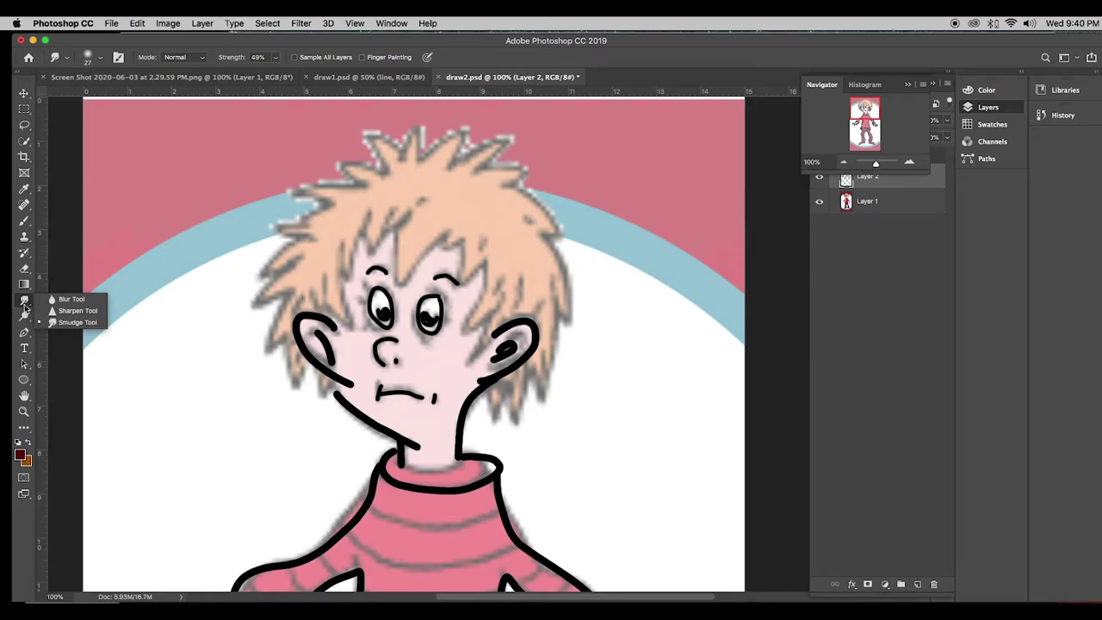
left_click(25, 226)
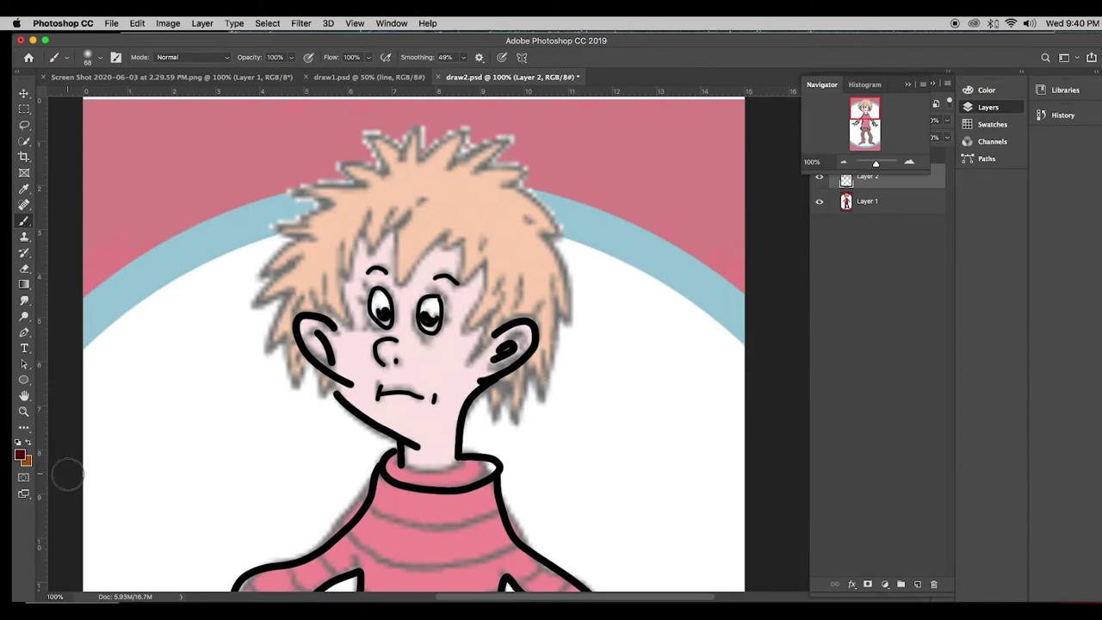
left_click(18, 444)
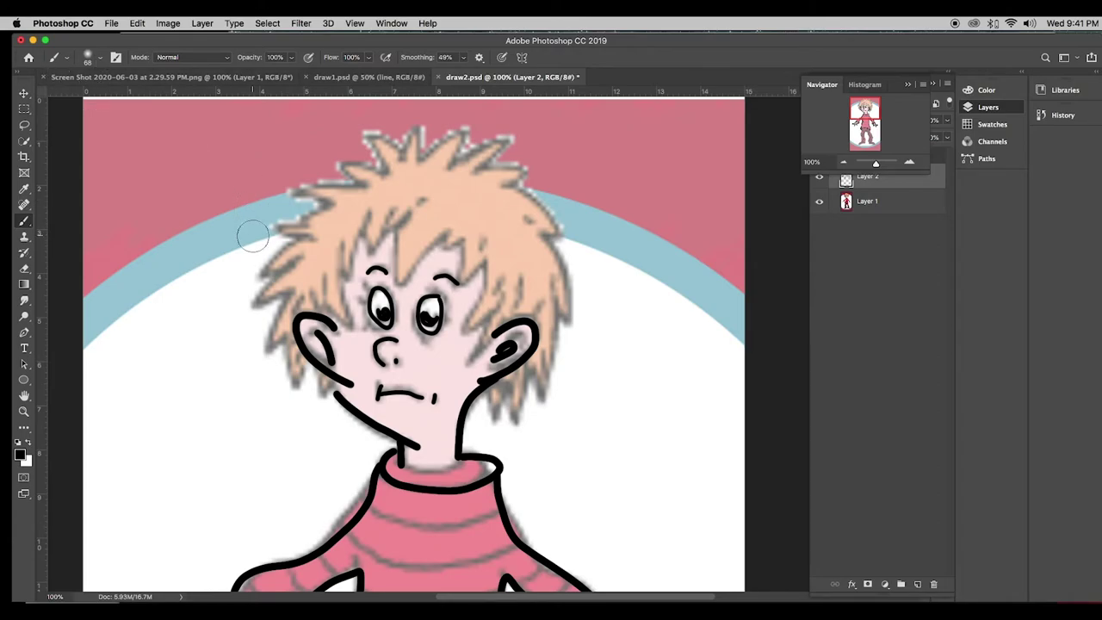
scroll(252, 236, "down", 10)
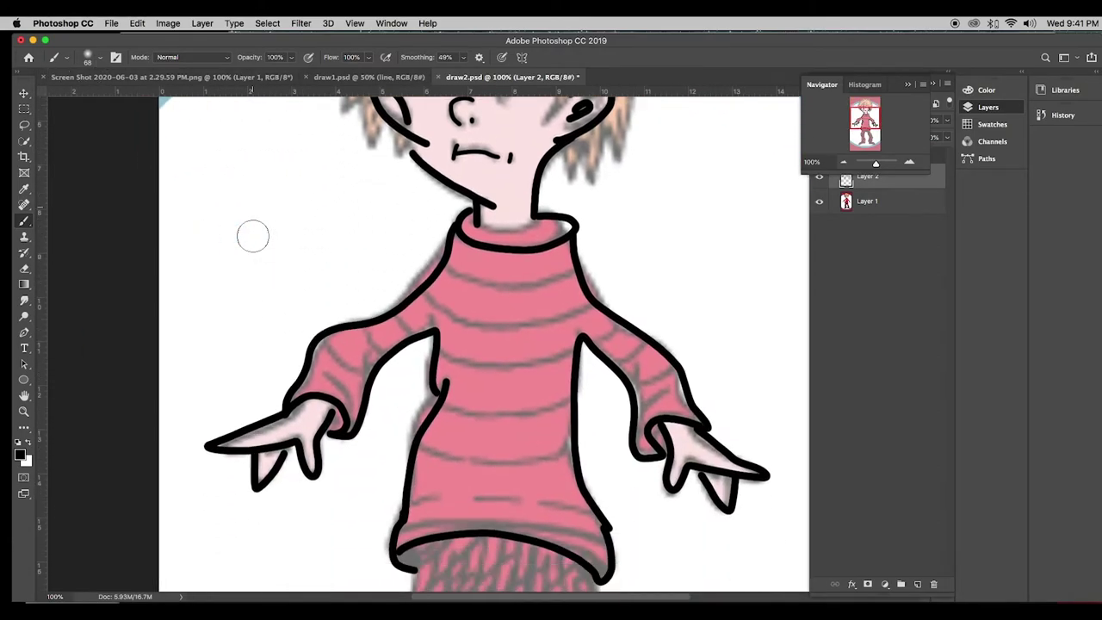
scroll(252, 235, "down", 10)
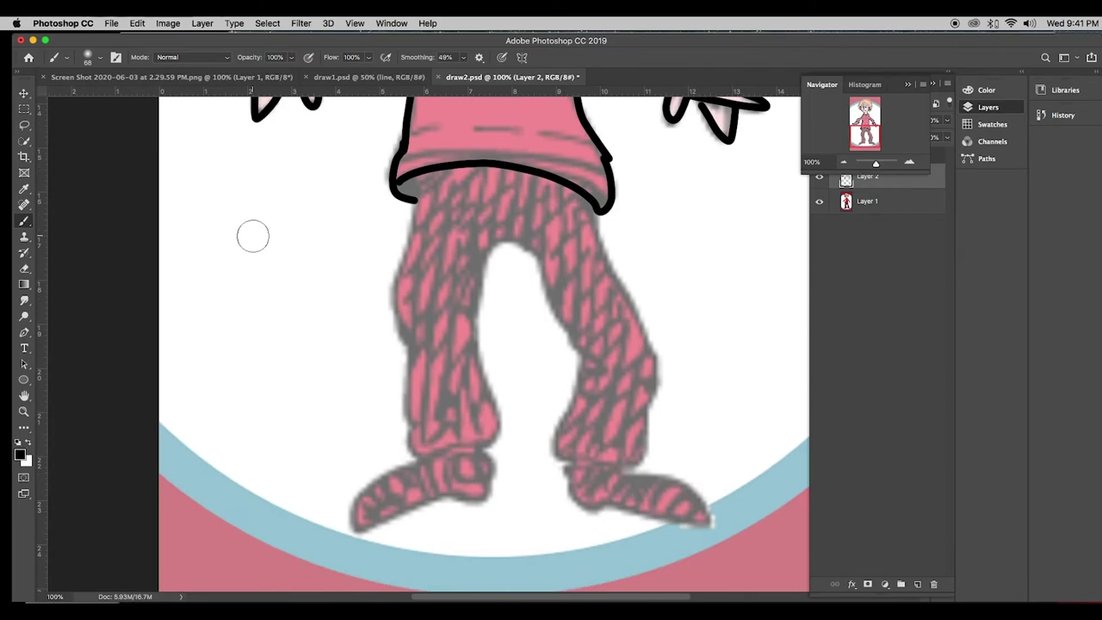
scroll(252, 236, "up", 9)
scroll(253, 236, "up", 1)
scroll(253, 236, "down", 15)
scroll(252, 235, "up", 12)
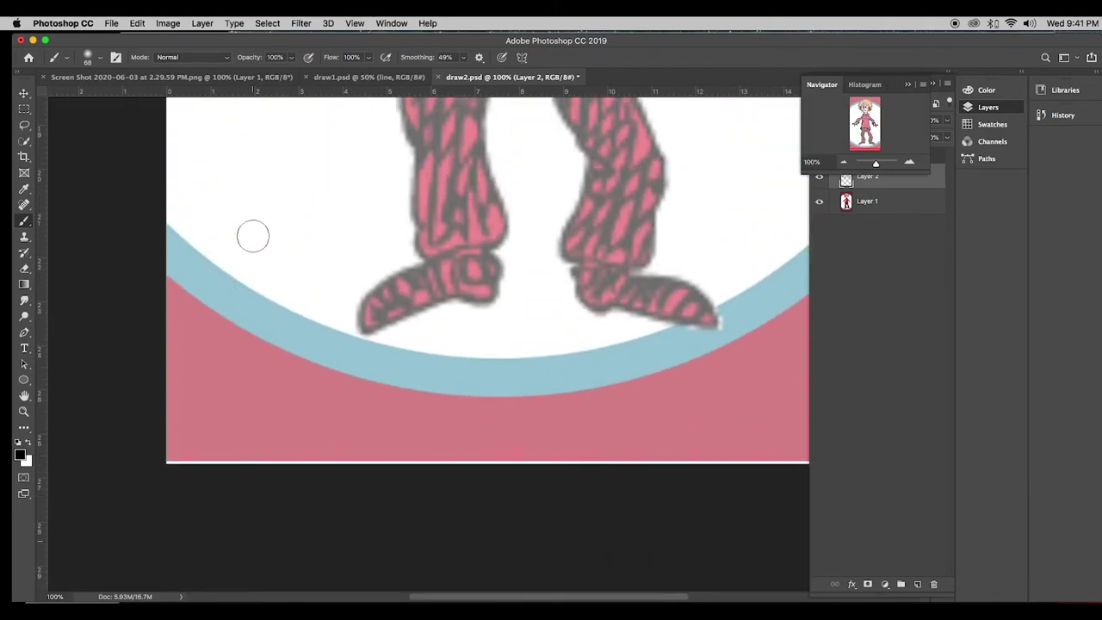
scroll(253, 236, "up", 15)
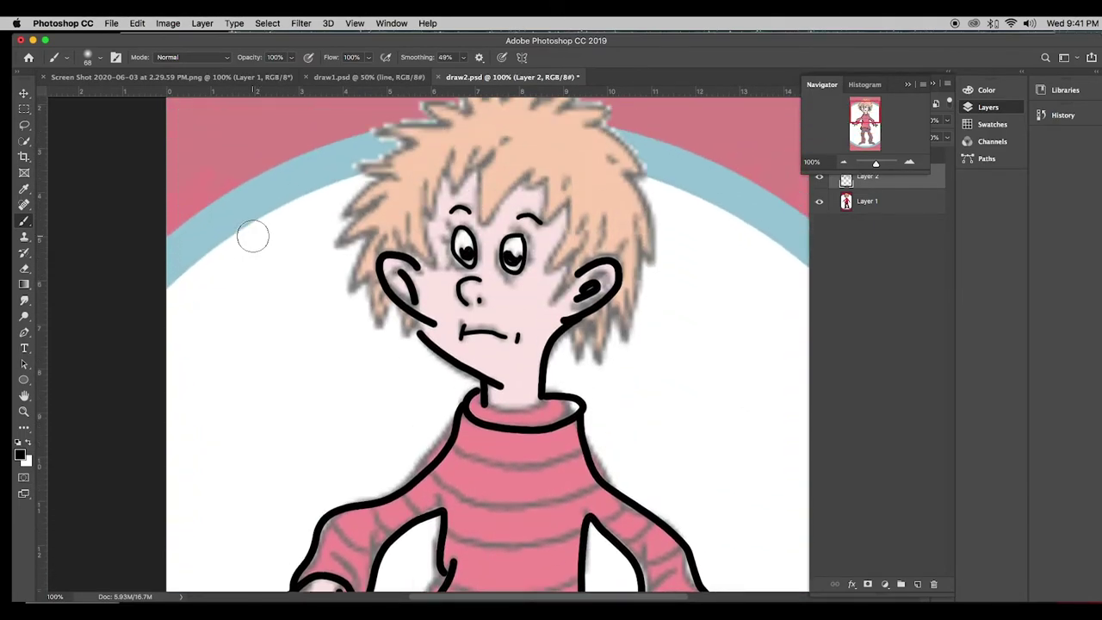
scroll(252, 236, "up", 3)
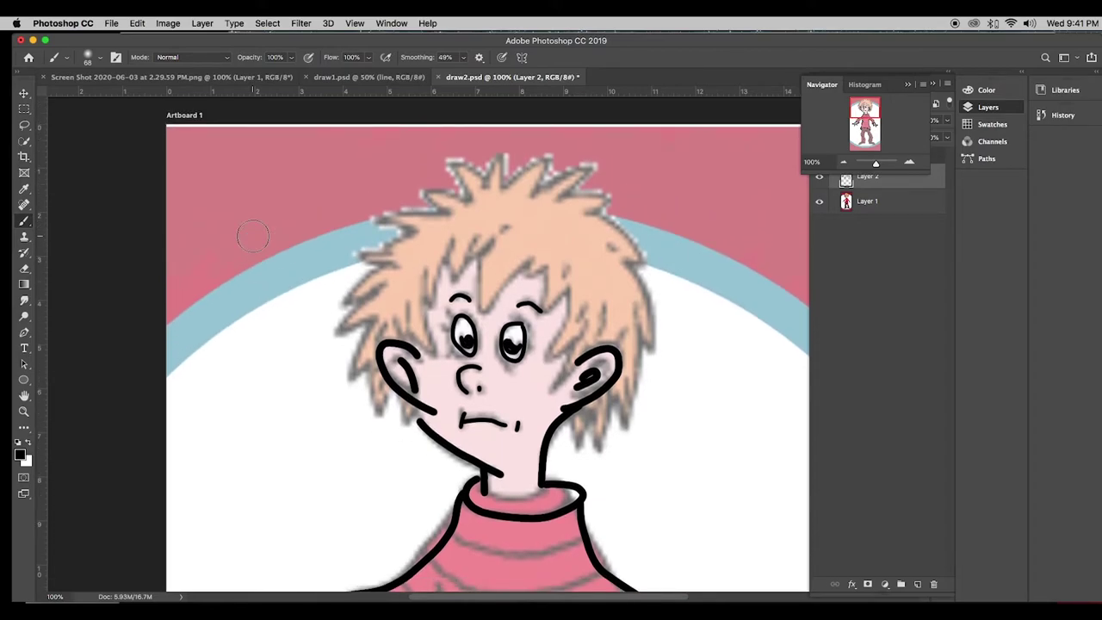
- Shrink the brush to 12 px and trace curly outlines over the right and left sides of the hair
key("bracketleft")
key("bracketleft")
key("bracketleft")
key("bracketleft")
key("bracketleft")
key("bracketleft")
mouse_move(555, 197)
left_mouse_down()
mouse_move(607, 211)
mouse_move(649, 263)
mouse_move(633, 284)
mouse_move(658, 317)
mouse_move(663, 362)
mouse_move(637, 369)
mouse_move(630, 427)
mouse_move(614, 441)
mouse_move(560, 458)
mouse_move(558, 447)
left_mouse_up()
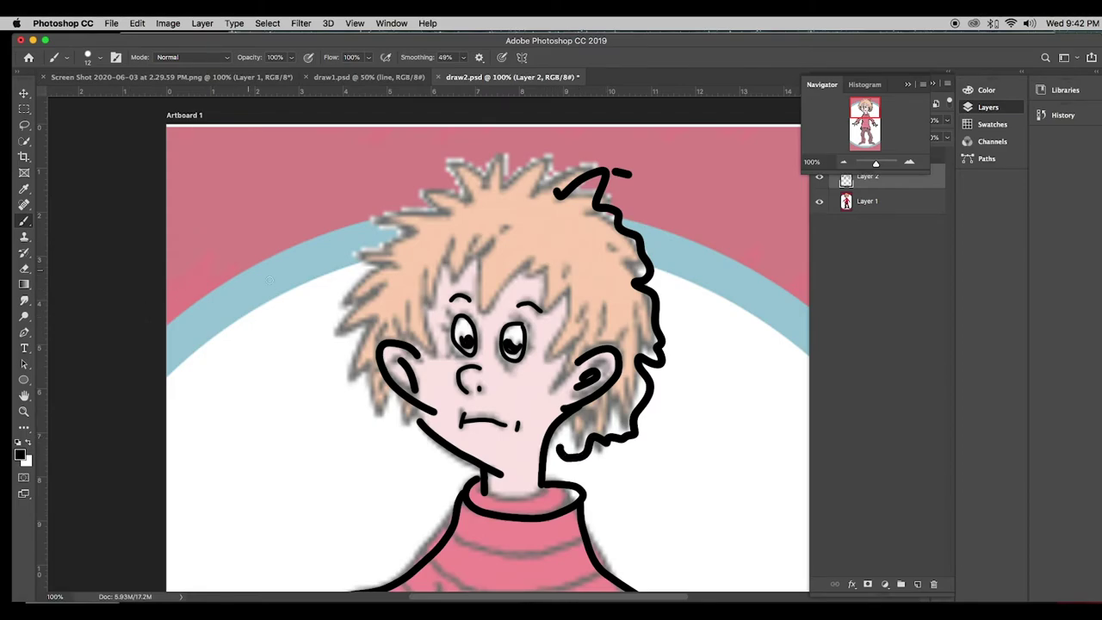
mouse_move(377, 400)
left_mouse_down()
mouse_move(353, 379)
mouse_move(361, 357)
mouse_move(343, 368)
mouse_move(363, 330)
mouse_move(354, 312)
mouse_move(335, 310)
mouse_move(377, 275)
mouse_move(344, 240)
mouse_move(357, 252)
mouse_move(393, 204)
mouse_move(400, 226)
mouse_move(417, 209)
mouse_move(413, 191)
mouse_move(391, 184)
mouse_move(416, 169)
mouse_move(426, 183)
mouse_move(477, 151)
mouse_move(481, 175)
mouse_move(501, 154)
mouse_move(516, 180)
mouse_move(545, 151)
left_mouse_up()
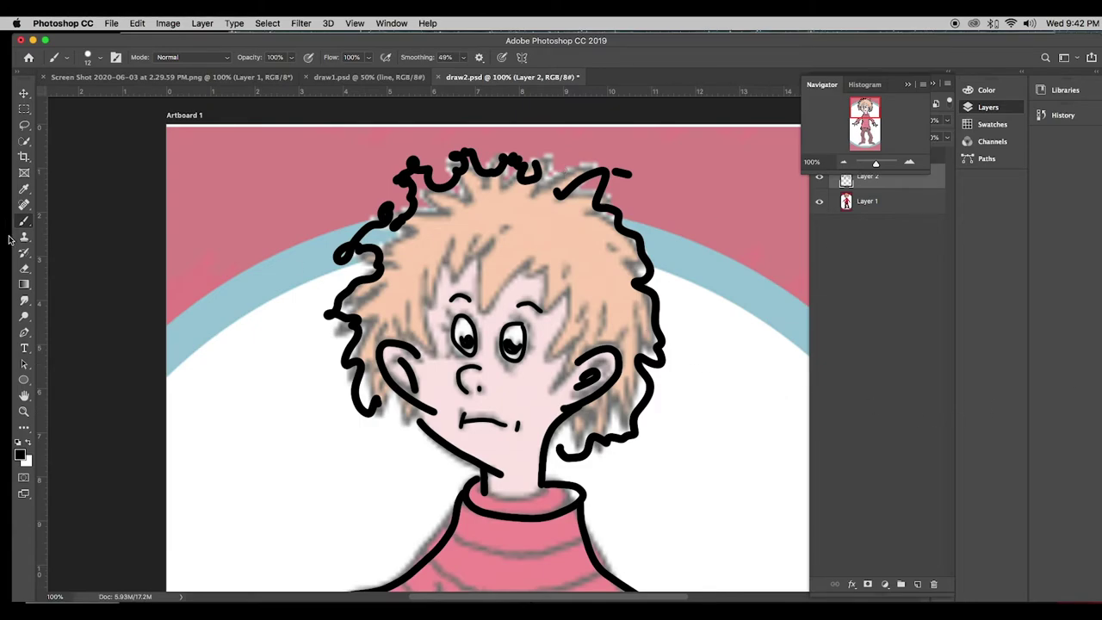
left_click(24, 268)
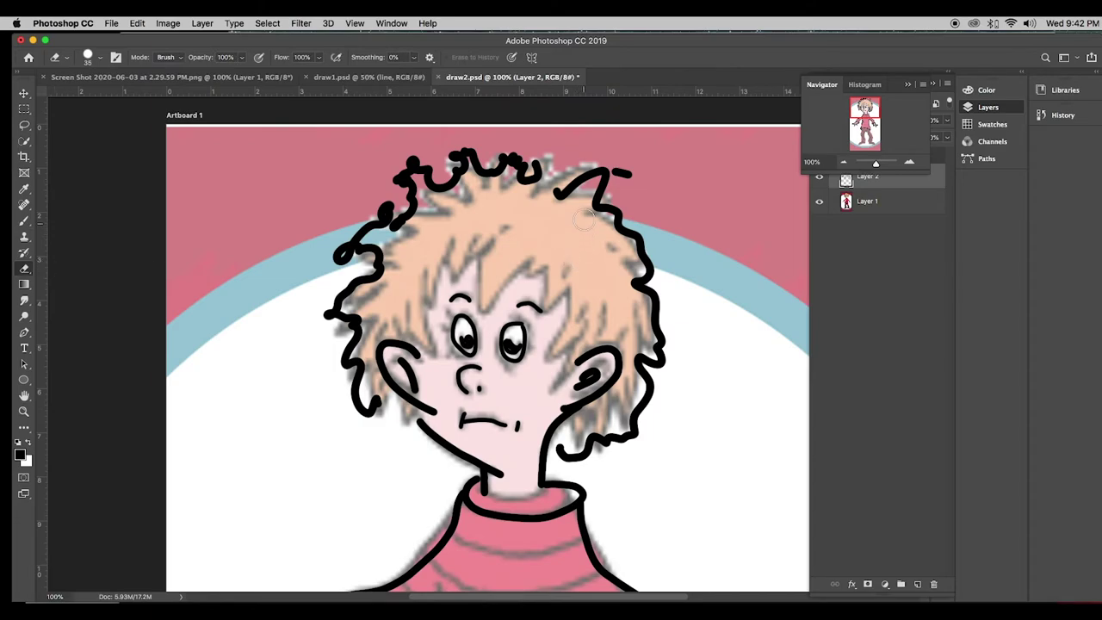
- Erase the curly outline along the top-right side of the hair
mouse_move(551, 191)
left_mouse_down()
mouse_move(625, 173)
mouse_move(598, 178)
mouse_move(592, 204)
mouse_move(621, 209)
mouse_move(621, 231)
mouse_move(639, 246)
mouse_move(633, 281)
mouse_move(652, 279)
mouse_move(639, 308)
mouse_move(664, 344)
mouse_move(650, 372)
mouse_move(663, 307)
mouse_move(635, 370)
mouse_move(657, 402)
mouse_move(623, 423)
mouse_move(621, 446)
mouse_move(585, 445)
mouse_move(567, 459)
mouse_move(629, 439)
mouse_move(587, 432)
mouse_move(639, 395)
left_mouse_up()
key("b")
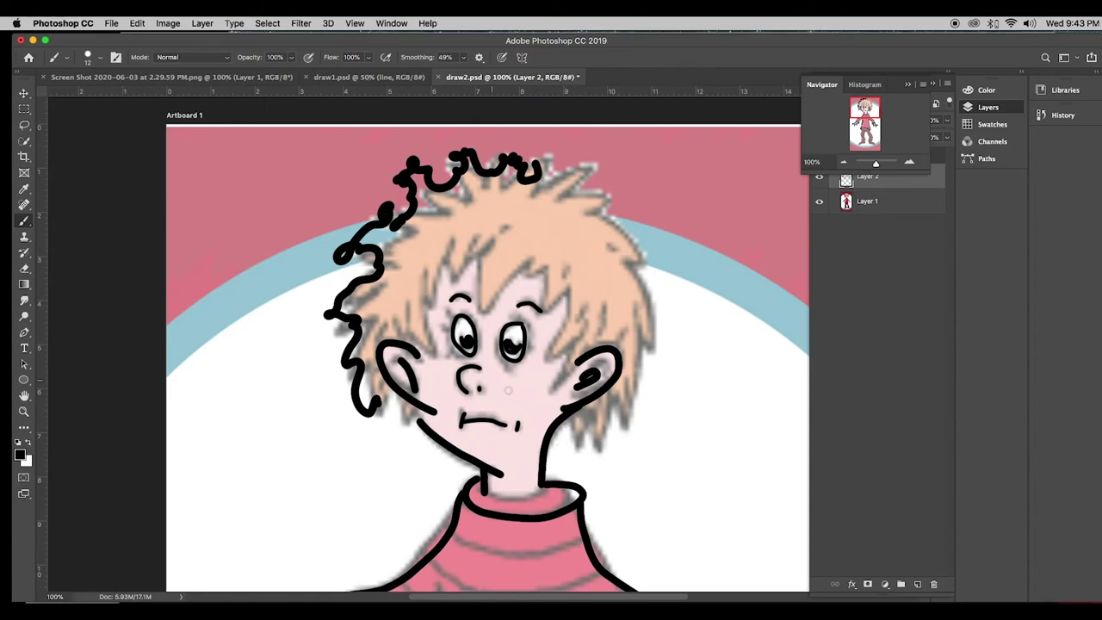
- Redraw curly strands along the right side of the hair down to the neck
mouse_move(562, 423)
left_mouse_down()
mouse_move(561, 457)
mouse_move(575, 442)
mouse_move(576, 461)
mouse_move(602, 440)
mouse_move(606, 418)
mouse_move(612, 445)
mouse_move(621, 402)
mouse_move(629, 419)
mouse_move(649, 416)
mouse_move(641, 370)
mouse_move(691, 381)
mouse_move(669, 350)
mouse_move(651, 356)
mouse_move(680, 322)
mouse_move(654, 320)
mouse_move(656, 282)
mouse_move(677, 257)
mouse_move(668, 247)
mouse_move(629, 258)
mouse_move(613, 245)
mouse_move(612, 233)
mouse_move(647, 212)
mouse_move(638, 199)
mouse_move(609, 209)
mouse_move(587, 200)
mouse_move(612, 174)
mouse_move(568, 194)
mouse_move(583, 178)
mouse_move(563, 163)
mouse_move(558, 183)
mouse_move(542, 176)
left_mouse_up()
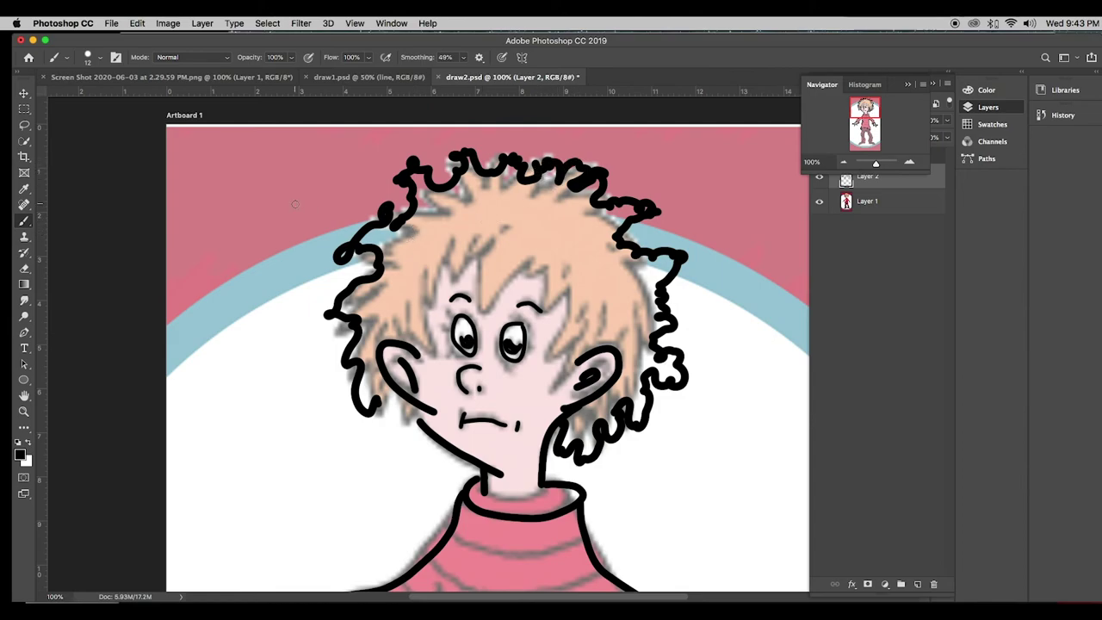
- Reduce the brush to 6 px and draw two small curly strands on the forehead above the eye
left_click(101, 59)
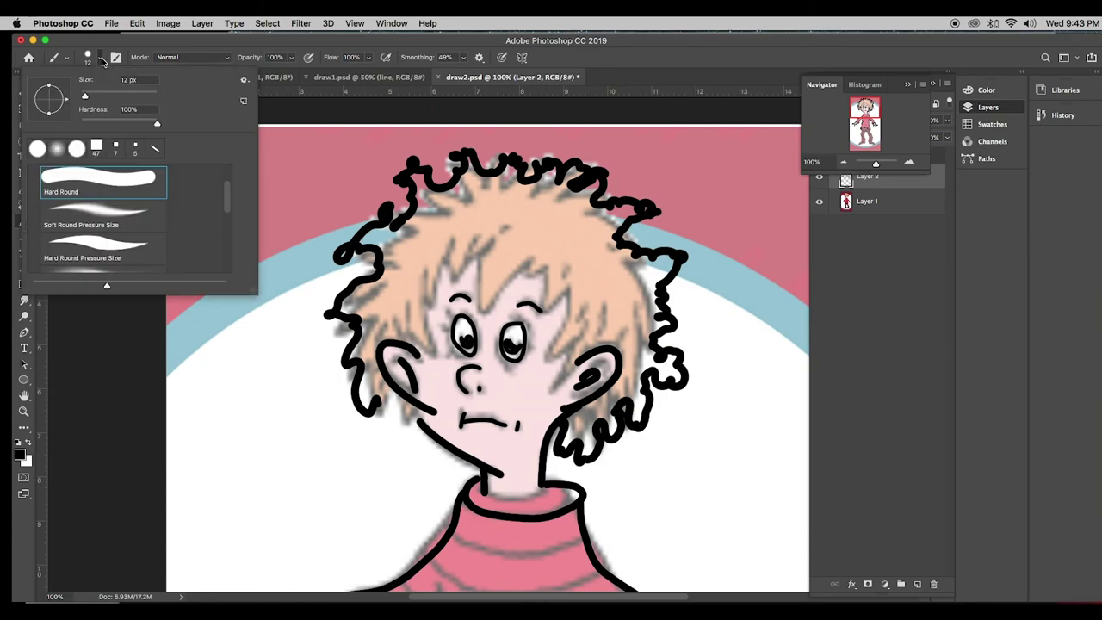
left_click_drag(90, 92, 82, 95)
left_click(446, 283)
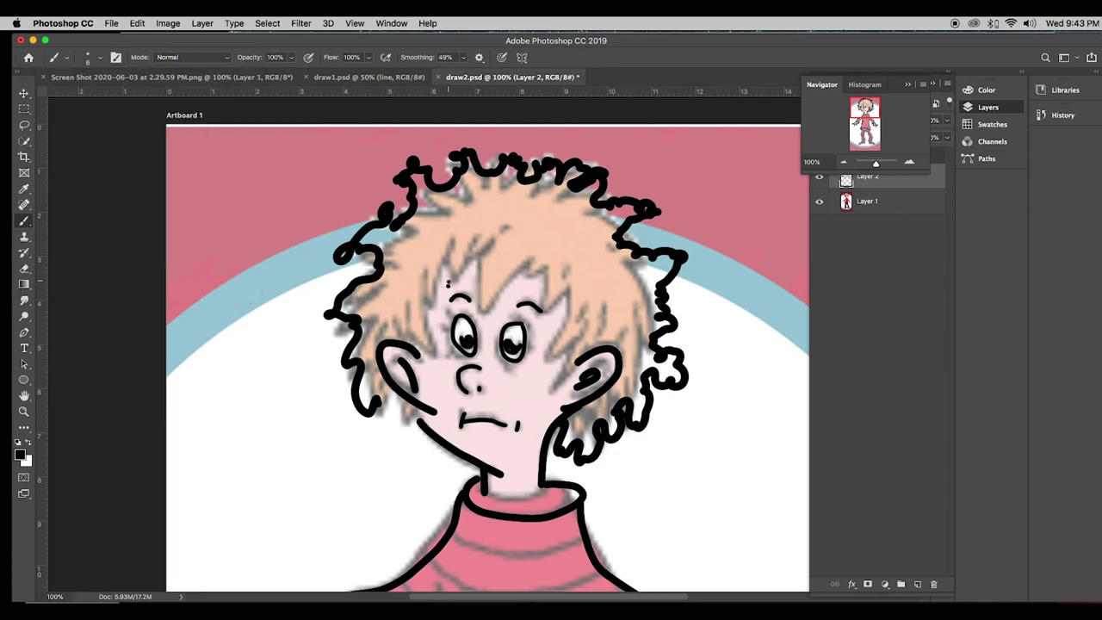
left_click_drag(447, 285, 433, 269)
left_click_drag(414, 293, 443, 284)
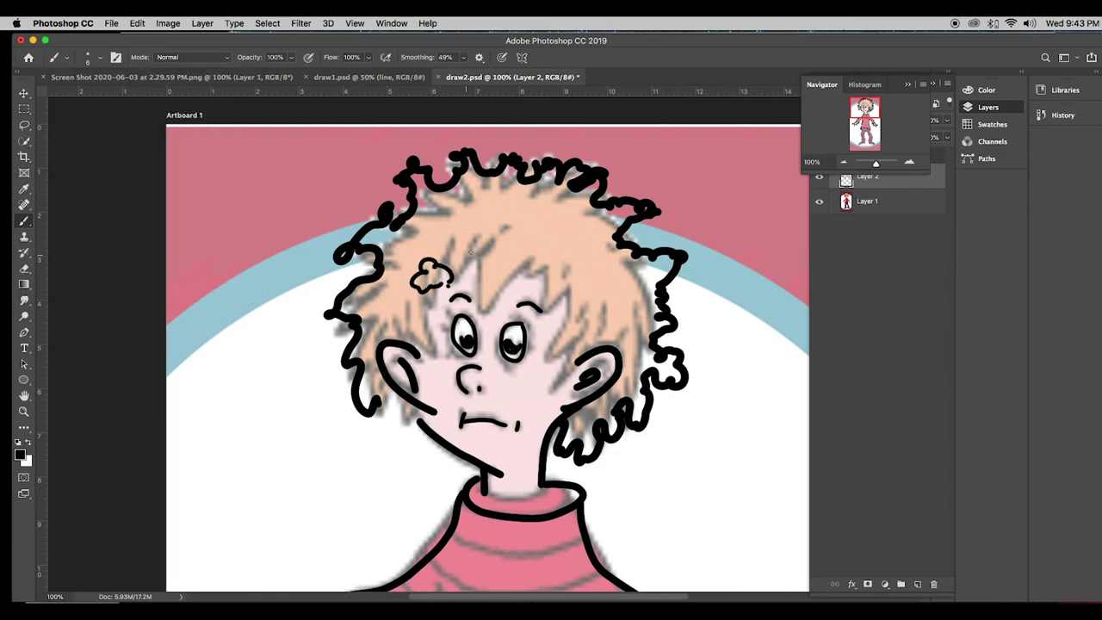